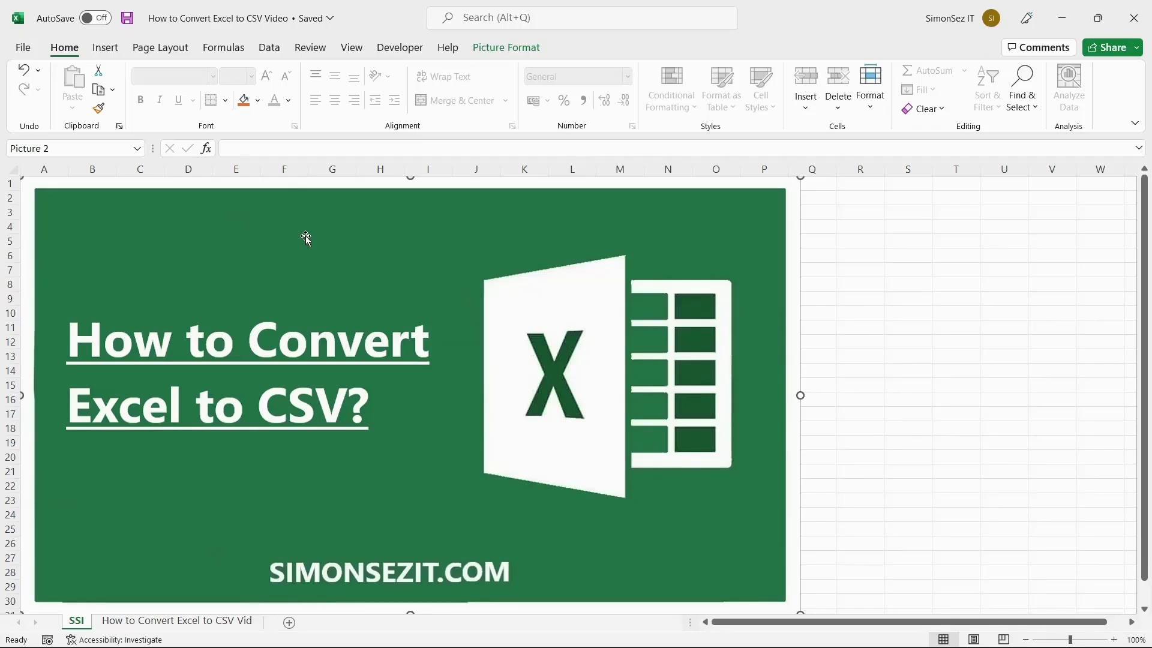
Switch to the symbols sheet and bring up Save As, showing Desktop and Excel Workbook (*.xlsx).
left_click(191, 618)
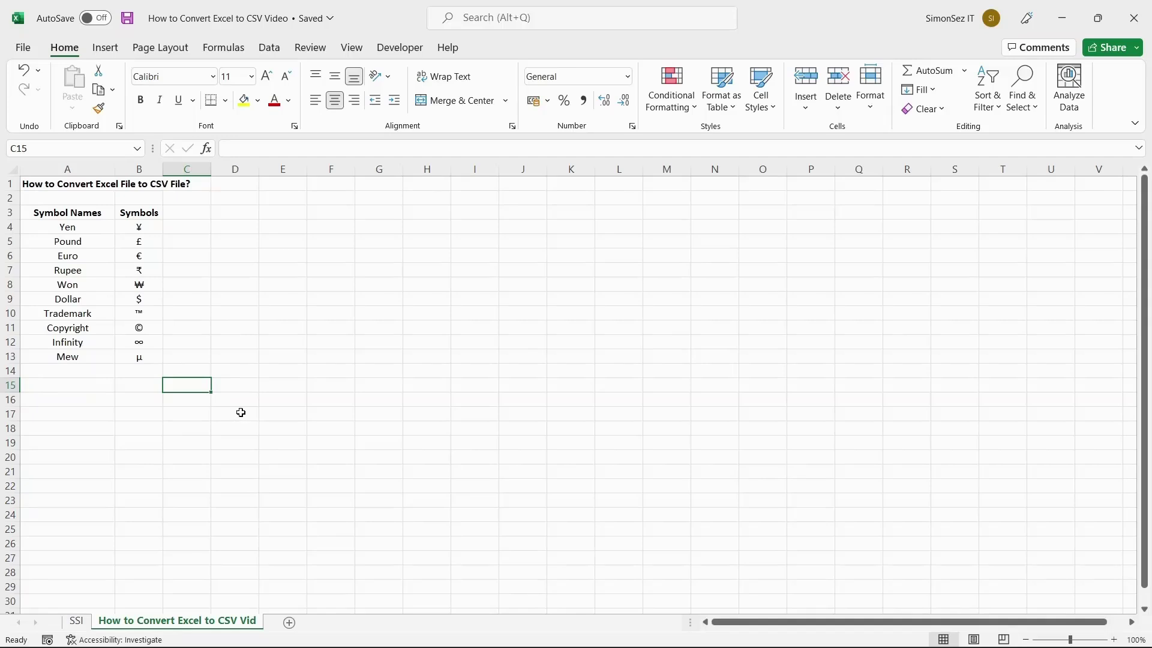
left_click(24, 46)
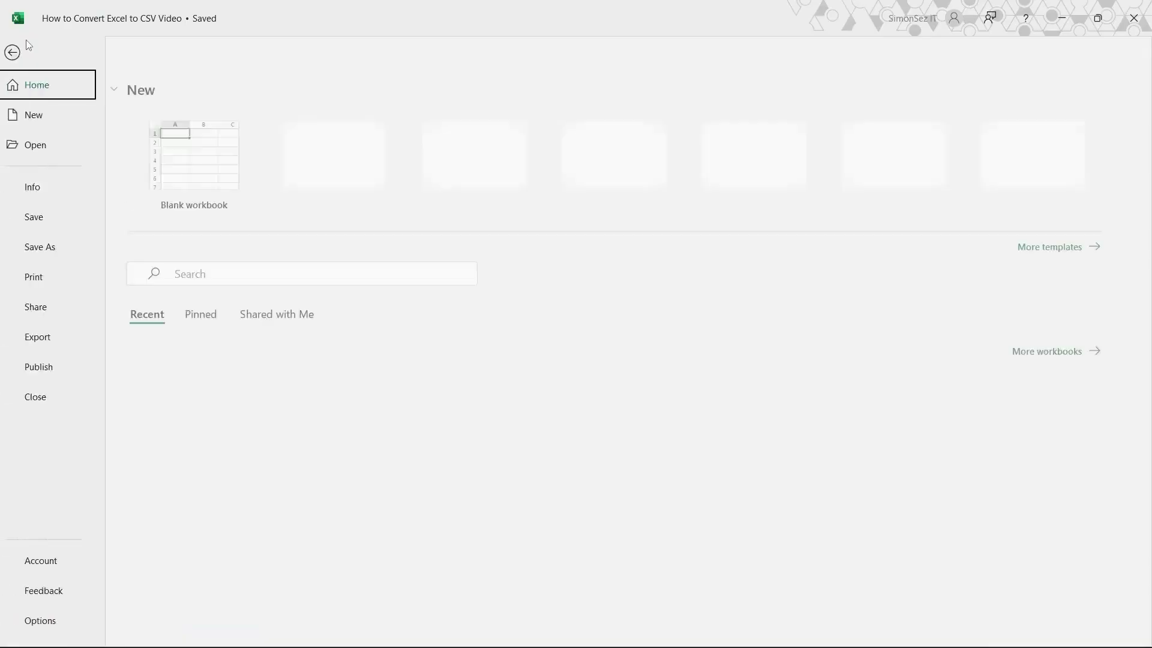
left_click(62, 252)
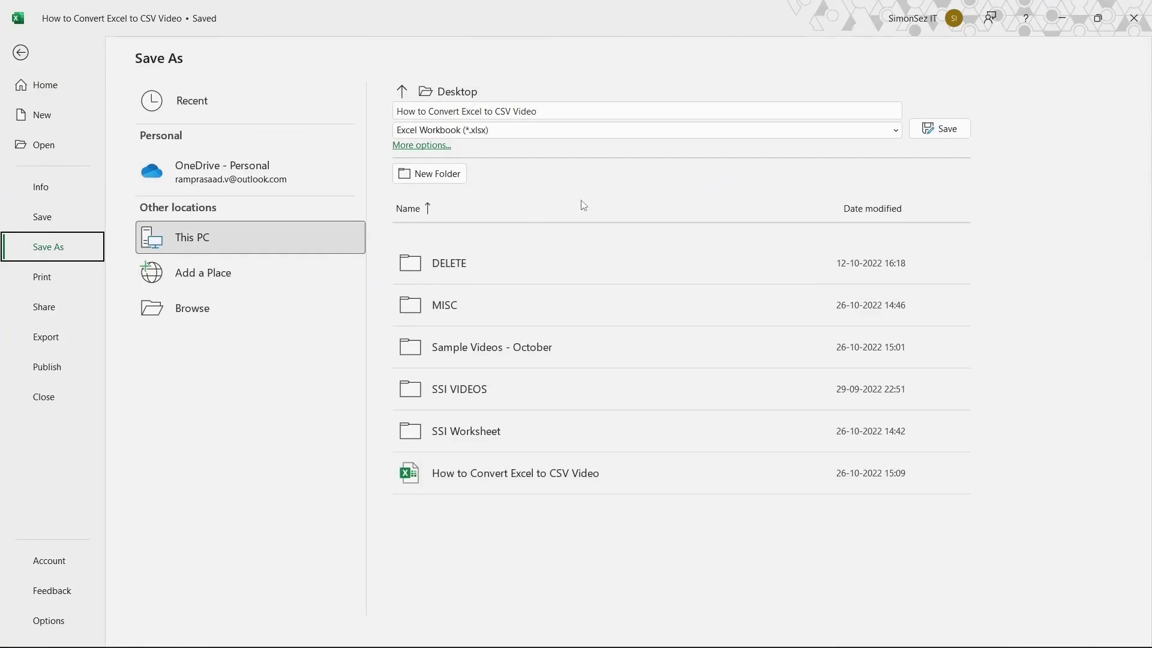
Save the workbook to Documents as CSV (Comma delimited).
left_click(433, 146)
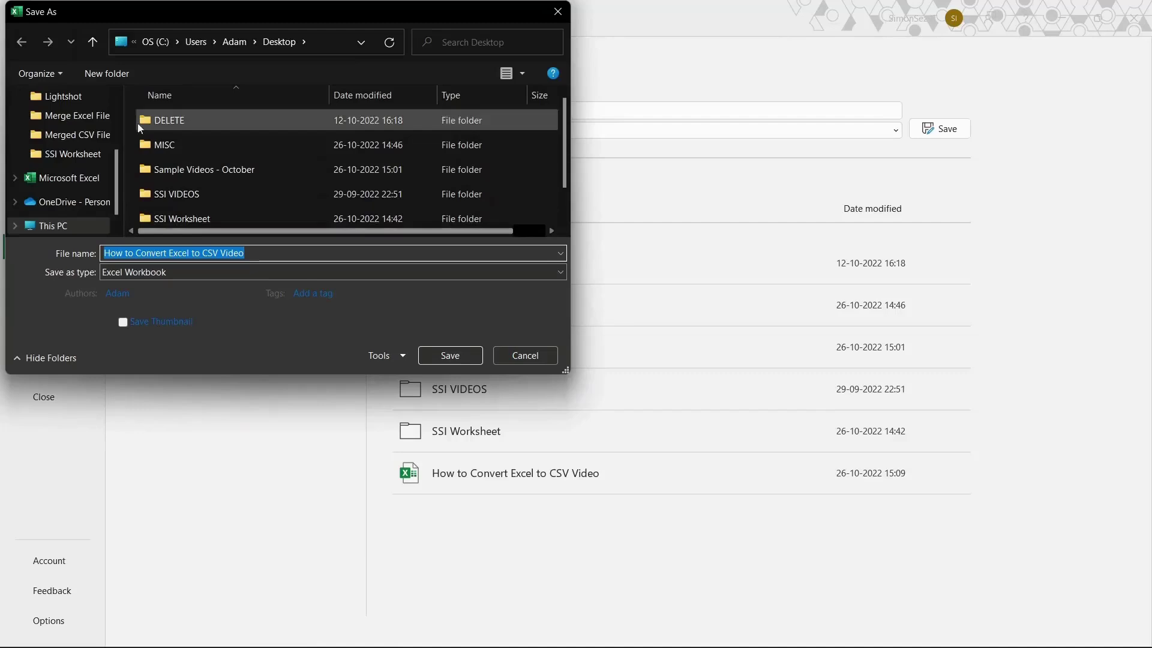
scroll(60, 174, "up", 1)
scroll(60, 175, "up", 2)
left_click(62, 159)
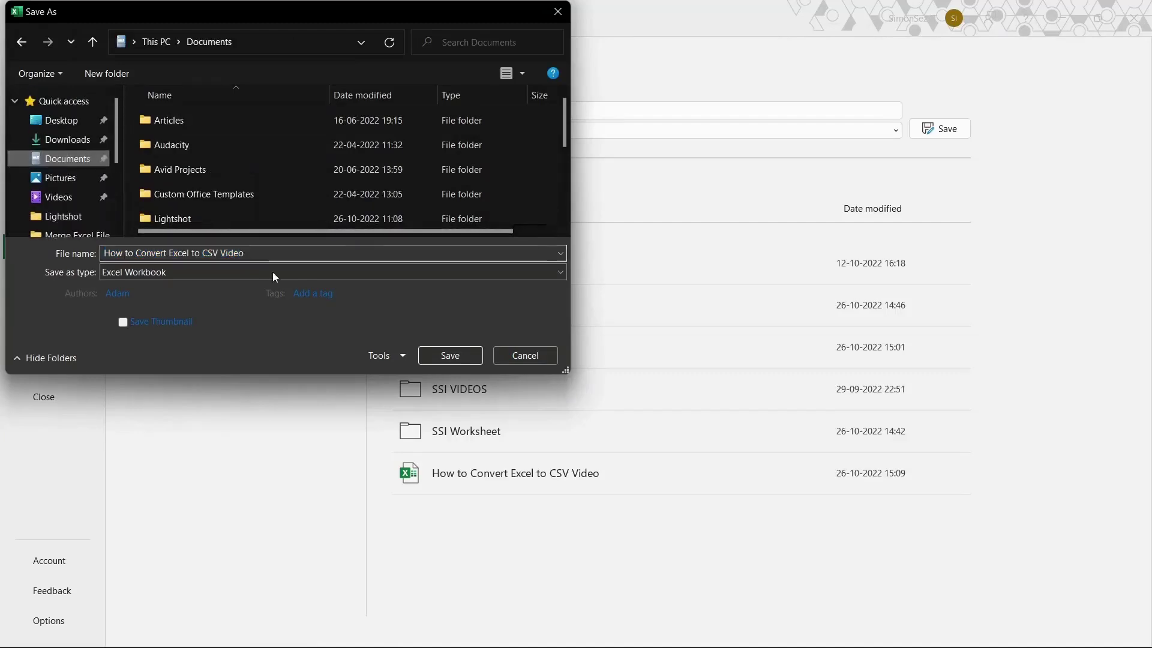
left_click(264, 275)
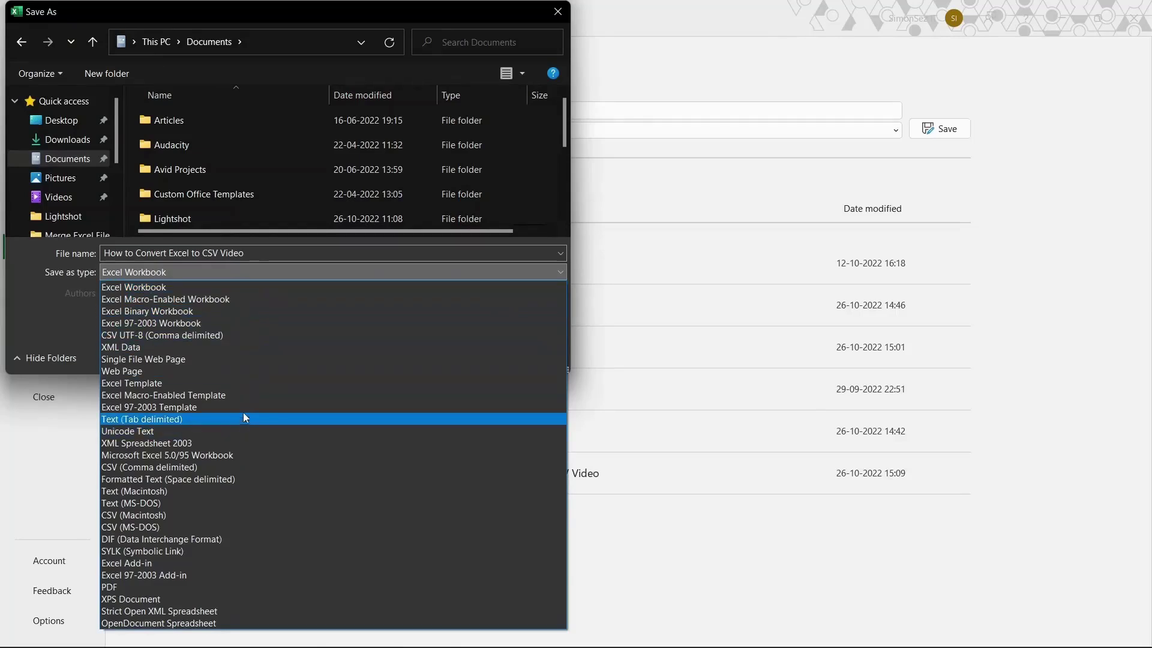
left_click(225, 467)
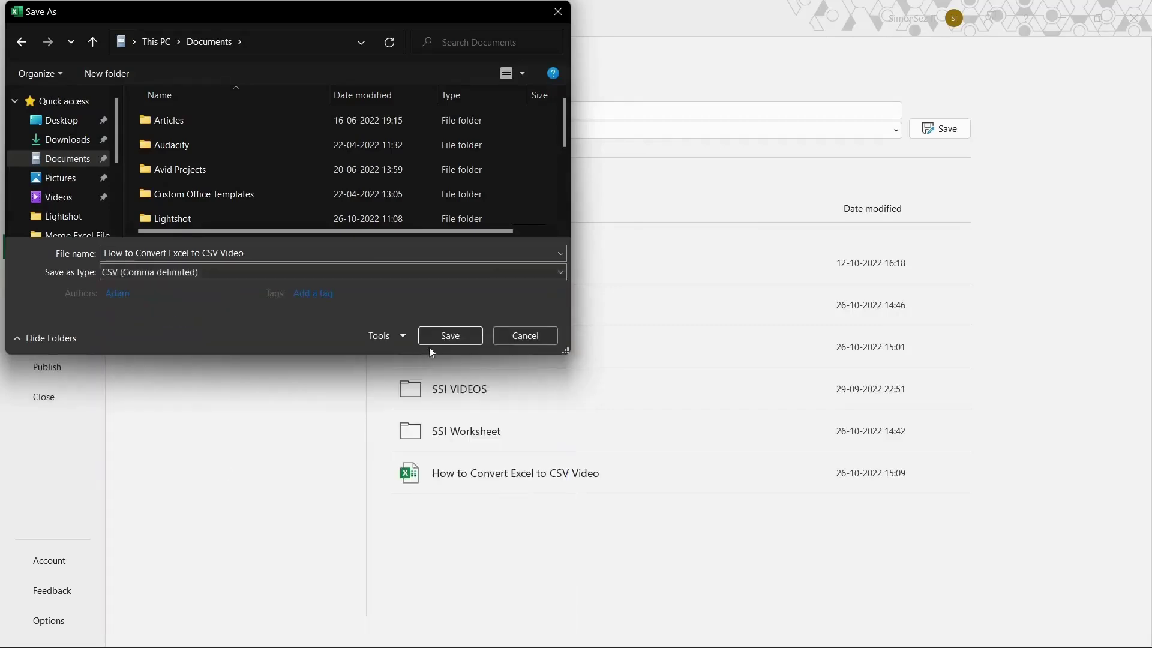
left_click(437, 337)
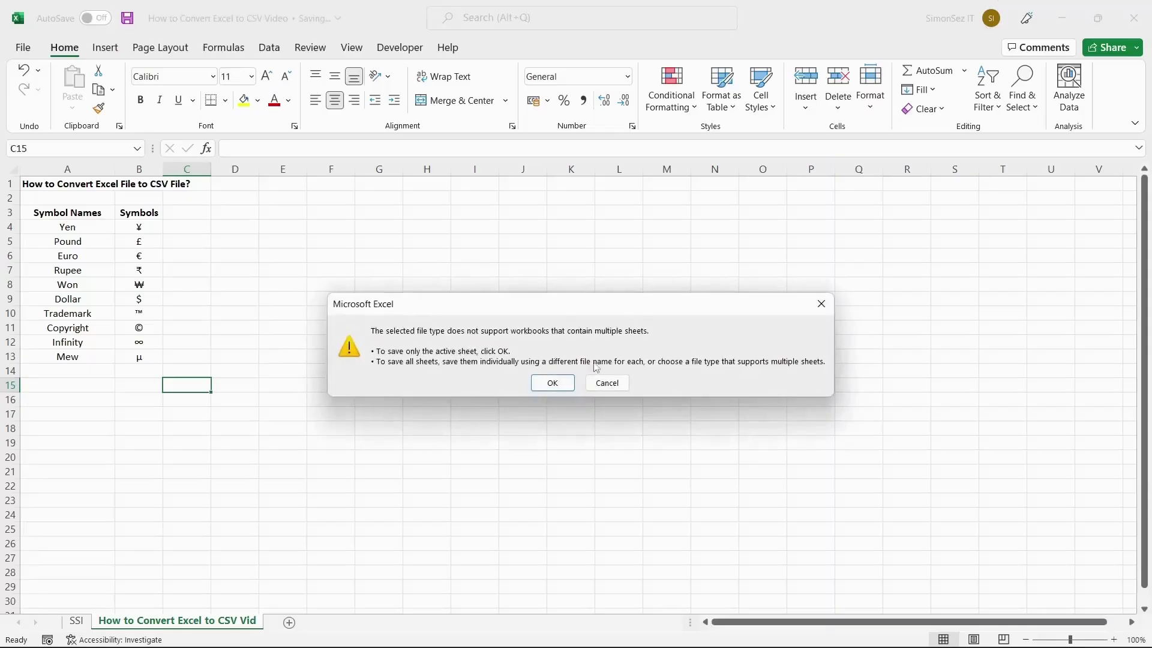
Save only the active symbols sheet to the CSV and dismiss the Possible Data Loss bar.
left_click(552, 384)
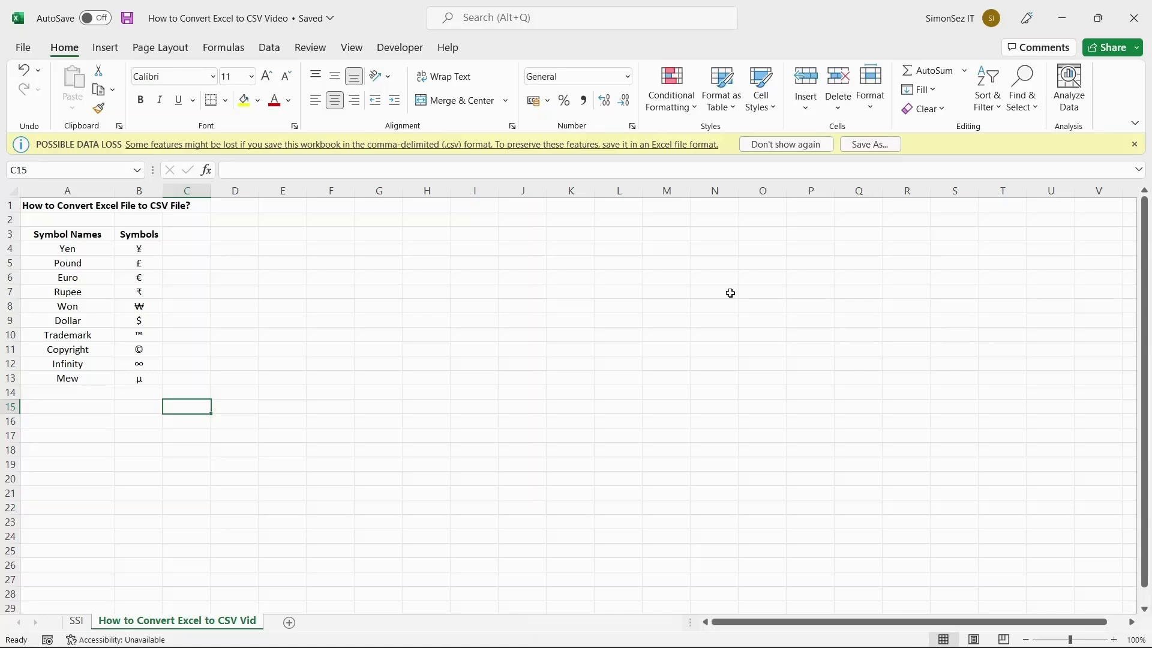
left_click(1134, 145)
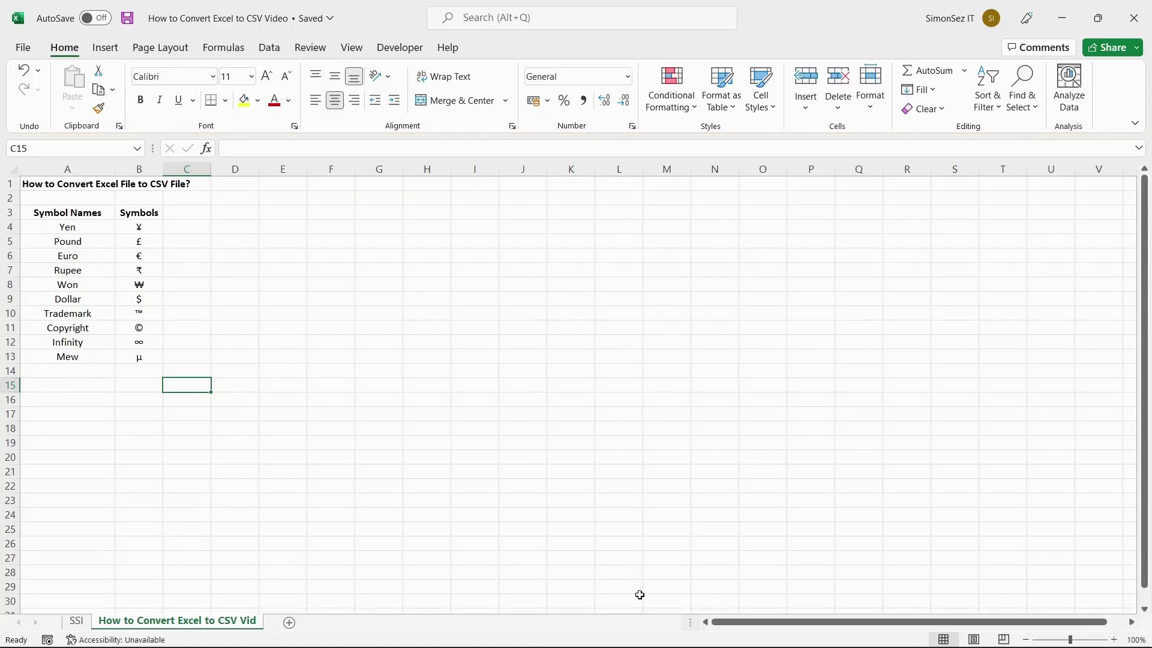
View the comma-delimited CSV maximized in Notepad, select the ? replacing Won, then close Notepad.
left_click(566, 640)
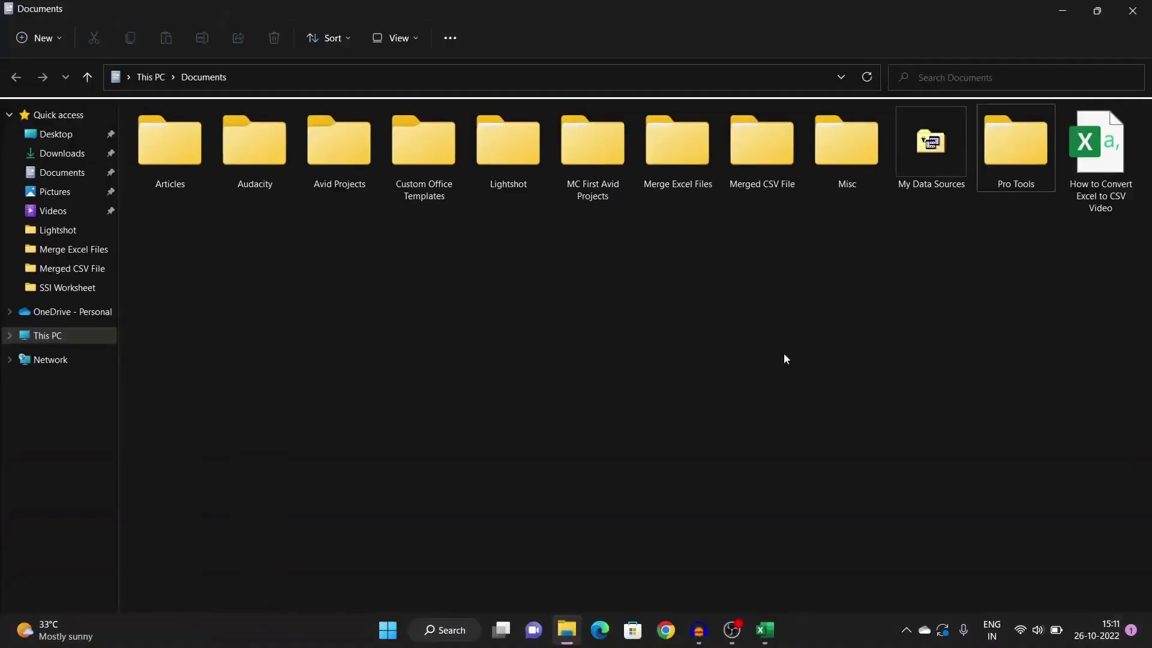
right_click(1089, 160)
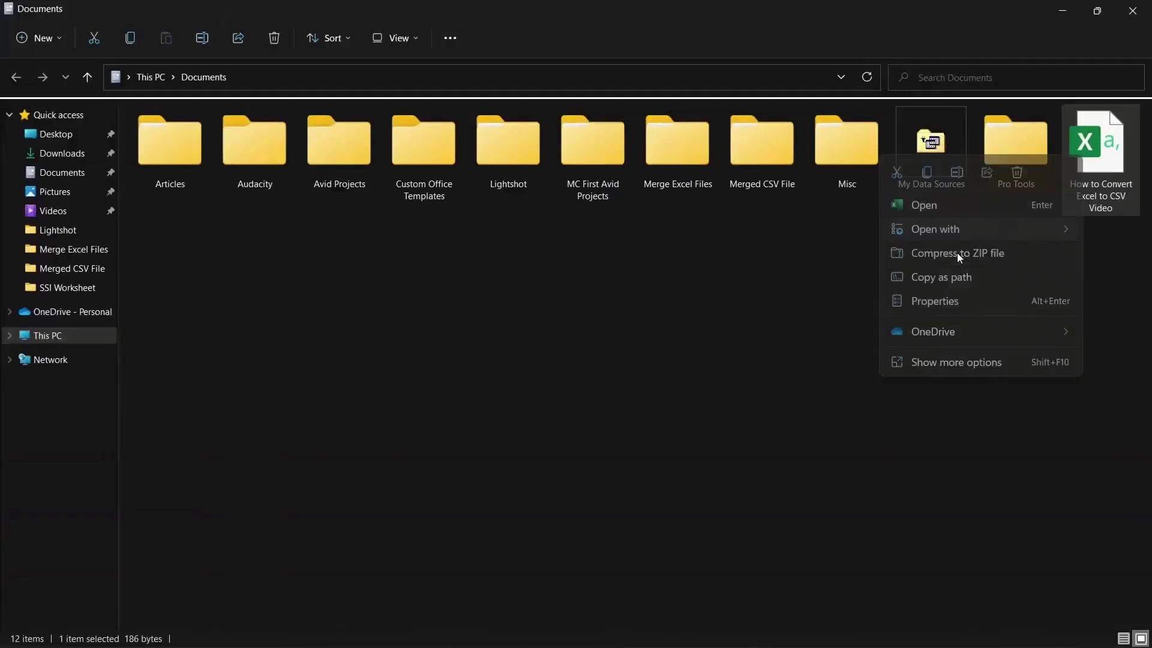
left_click(442, 274)
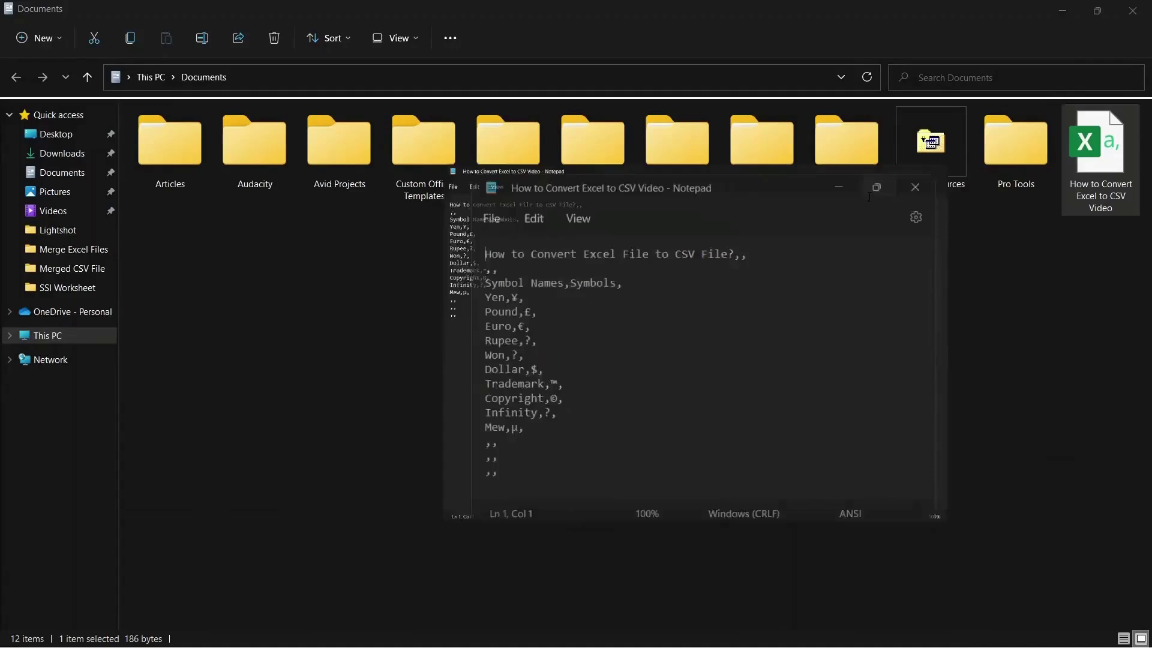
left_click(869, 196)
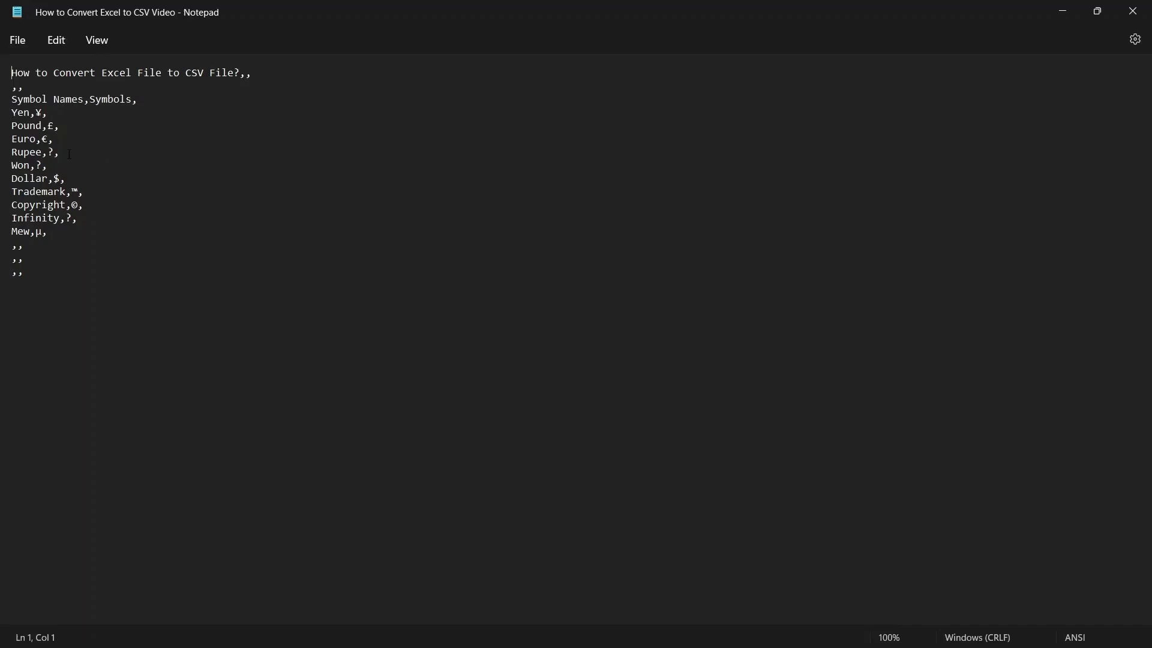
left_click_drag(68, 155, 38, 165)
left_click(1133, 10)
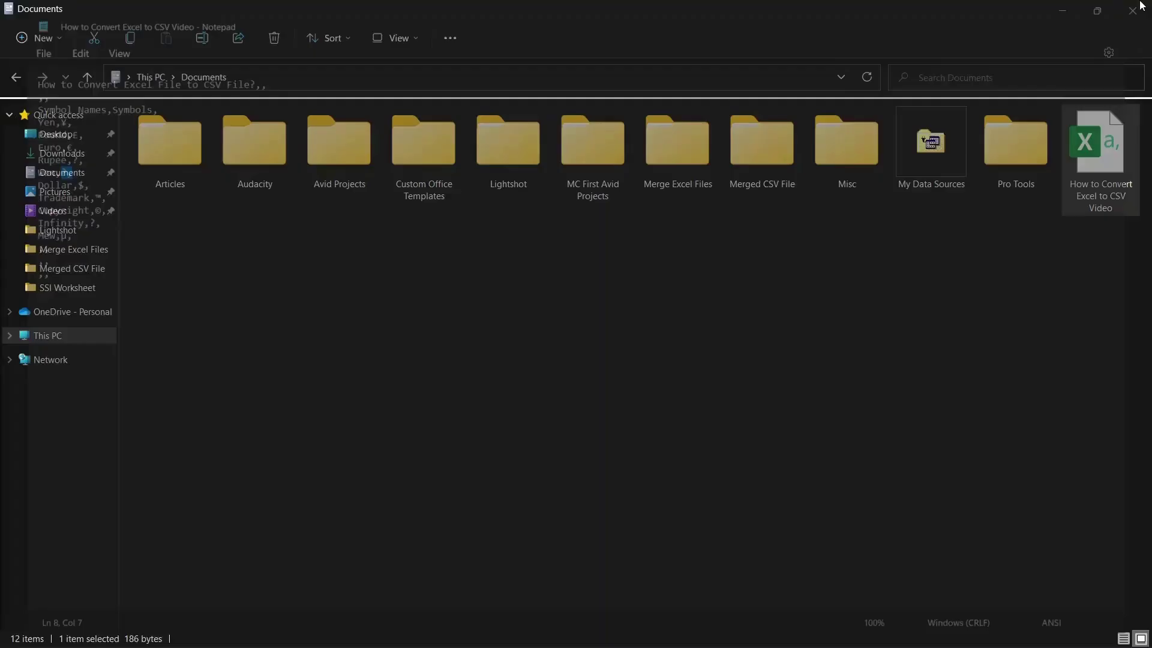
Return to Excel and open the full Save As dialog in Documents with CSV (Comma delimited) type.
left_click(765, 630)
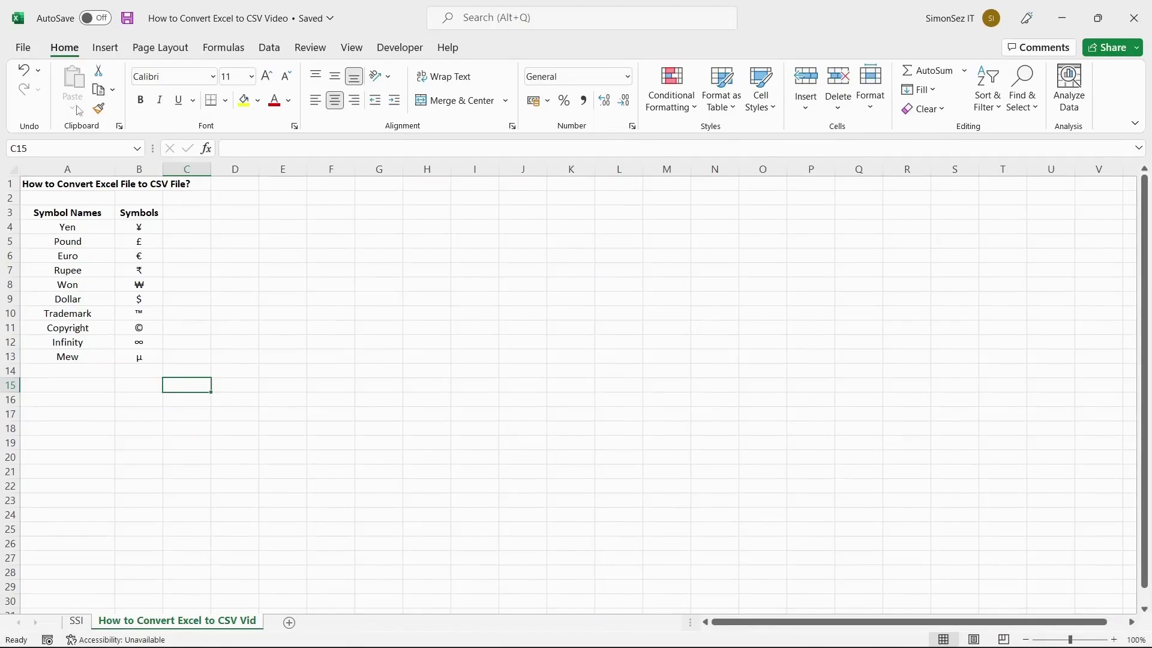
left_click(23, 48)
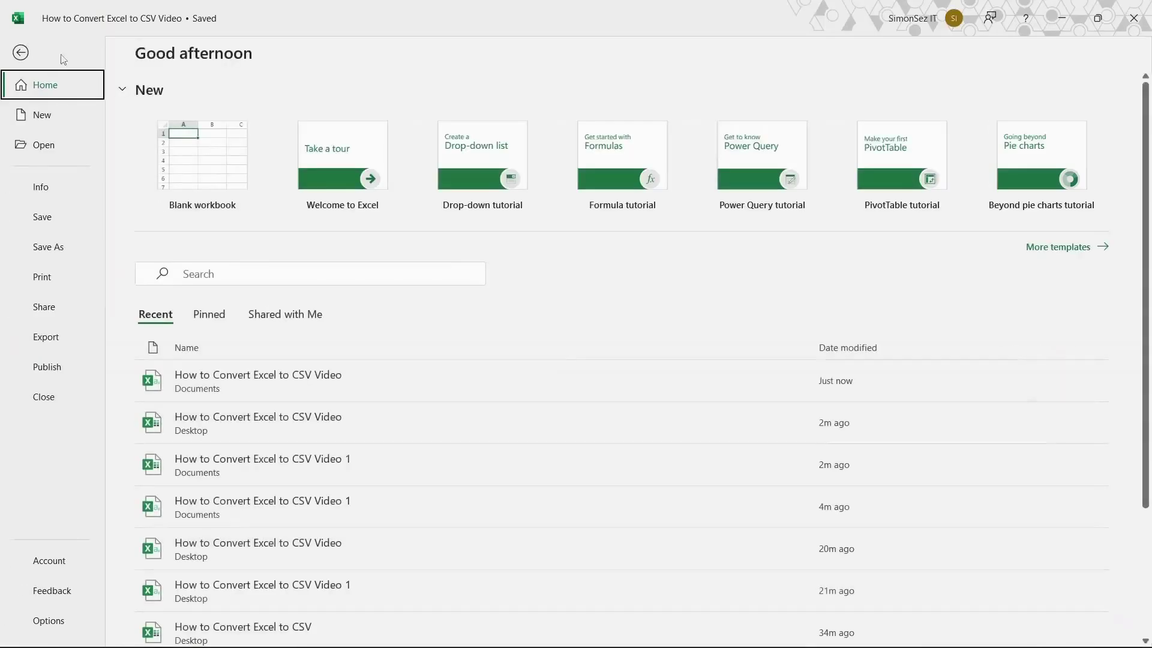
left_click(81, 251)
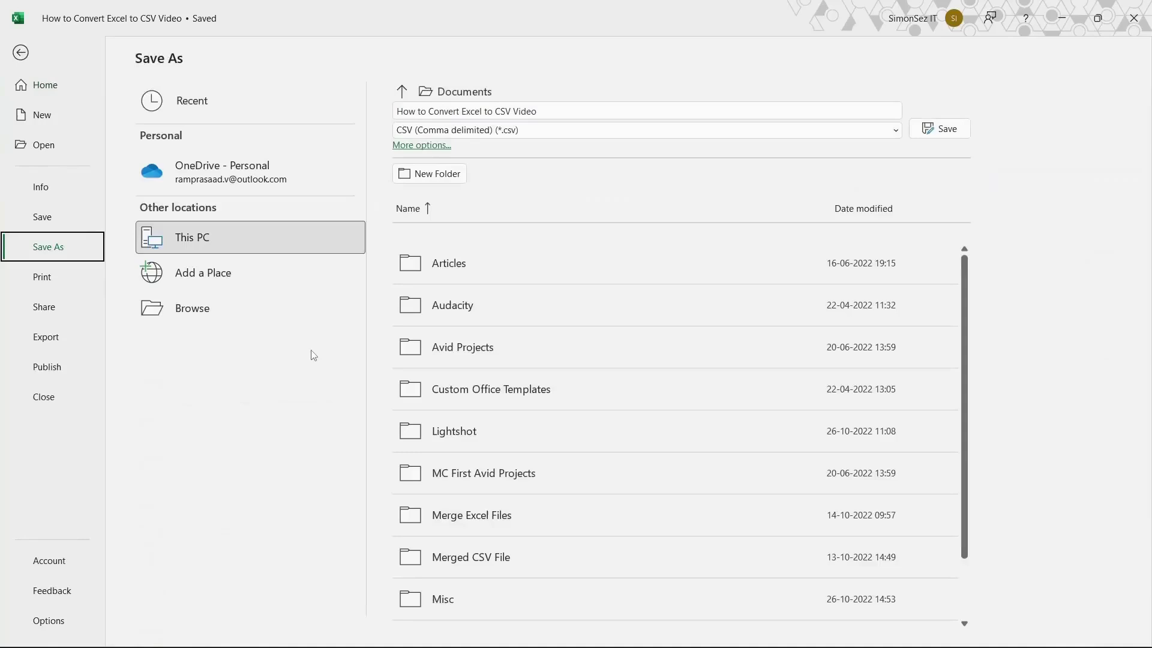
left_click(410, 145)
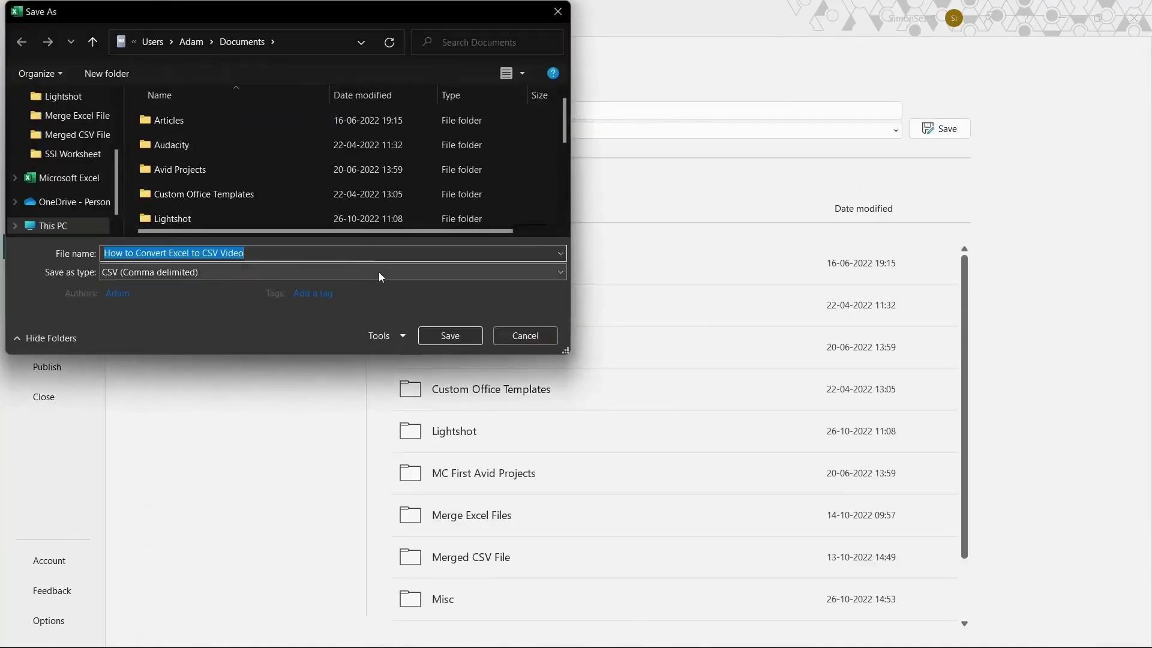
Save the active sheet as CSV UTF-8 (Comma delimited) named 'How to Convert Excel to CSV Video 2'.
left_click(347, 251)
type("2")
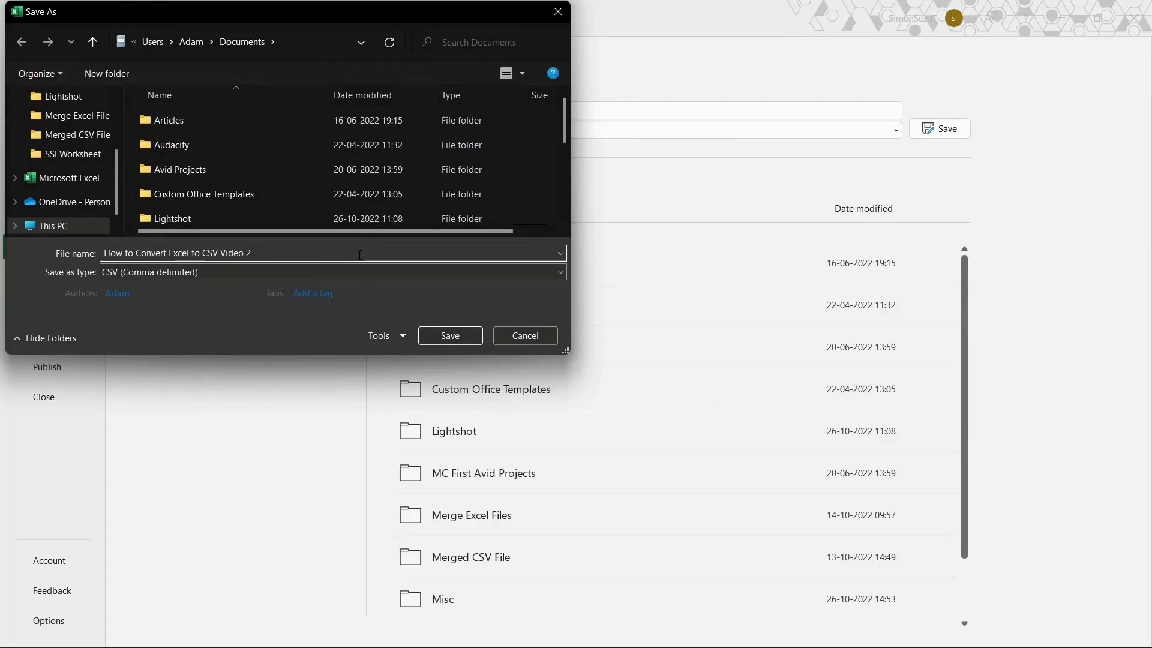
left_click(362, 269)
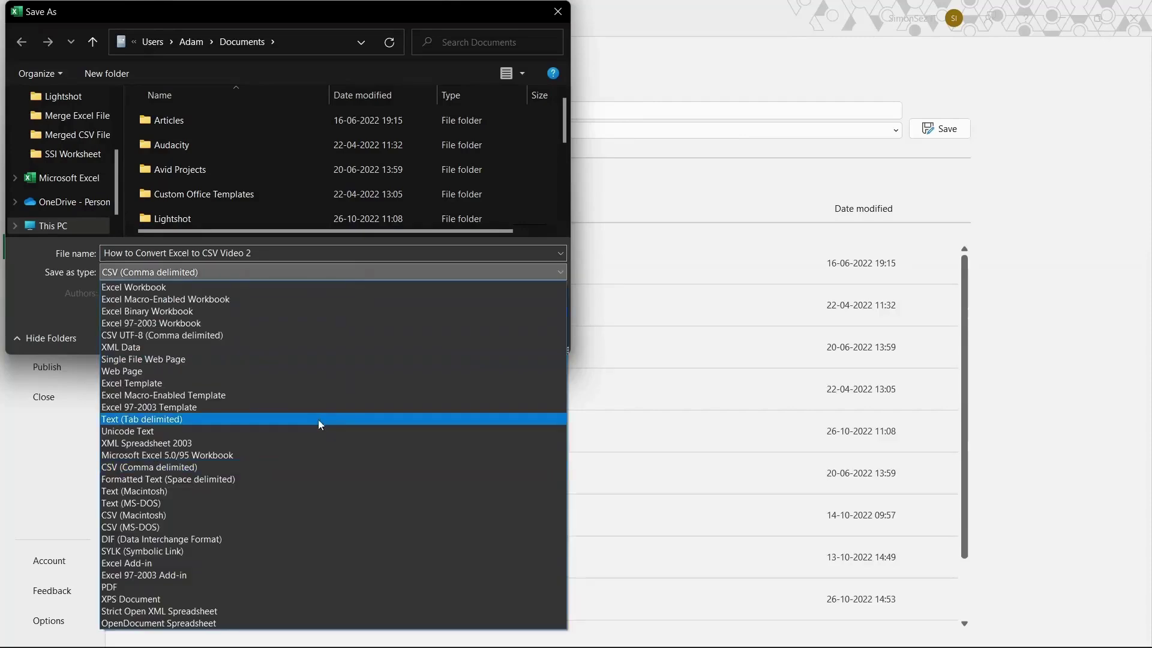
left_click(244, 338)
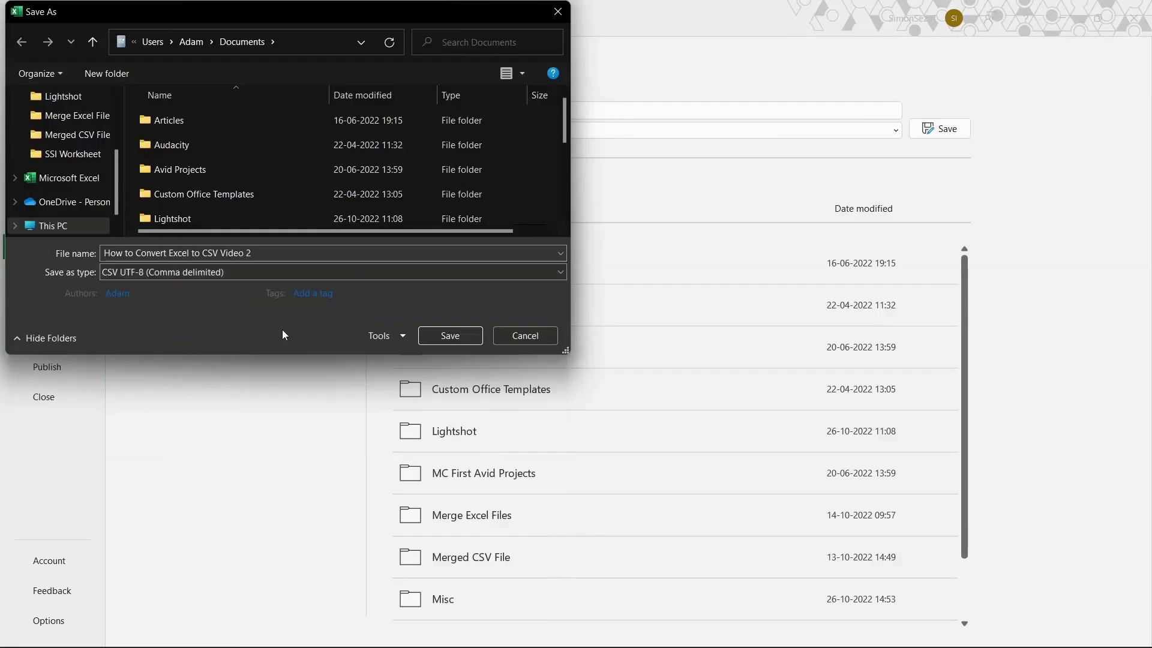
left_click(452, 336)
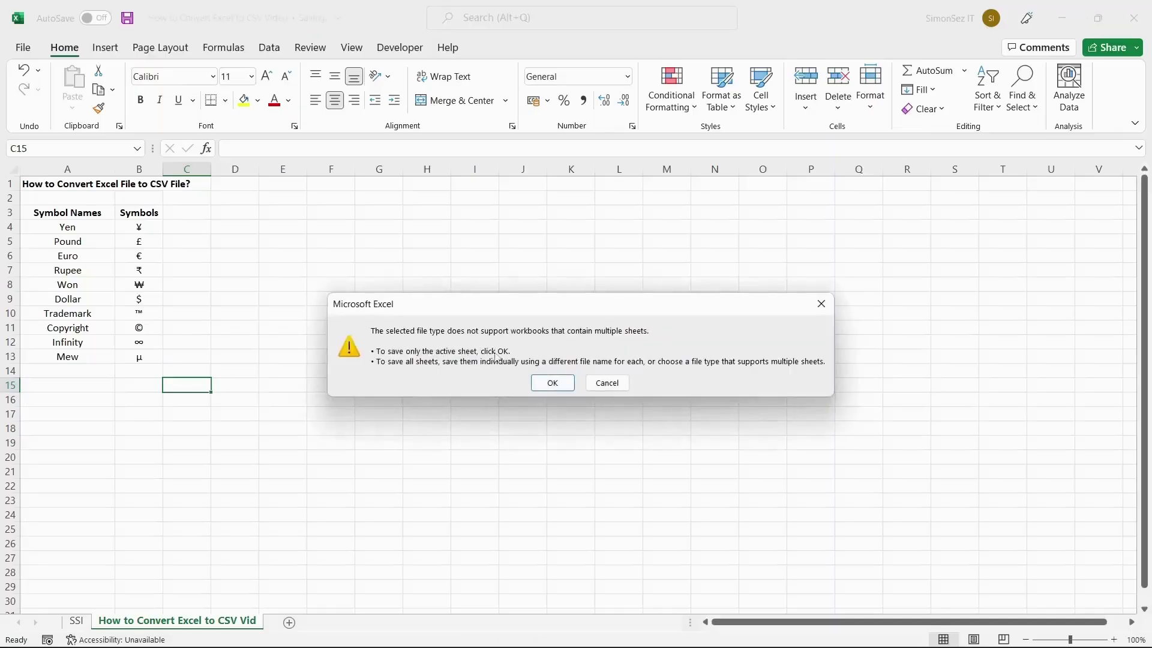
left_click(552, 382)
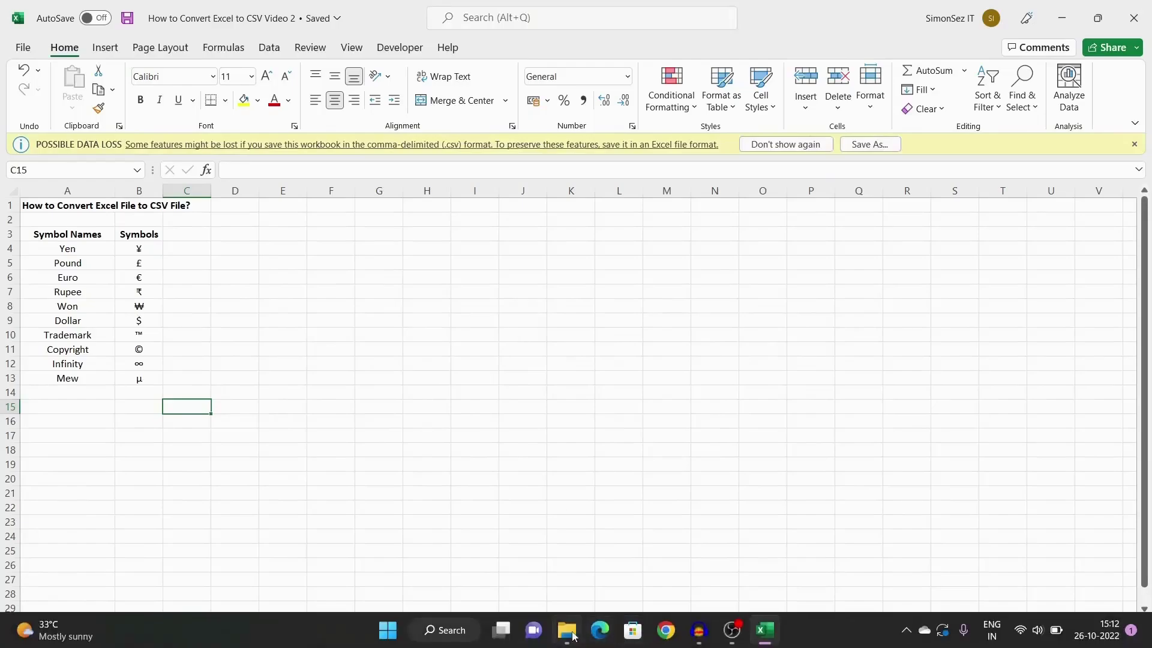
Open 'How to Convert Excel to CSV Video 2' maximized in Notepad to check ₹, ₩ and ∞.
left_click(567, 630)
right_click(174, 286)
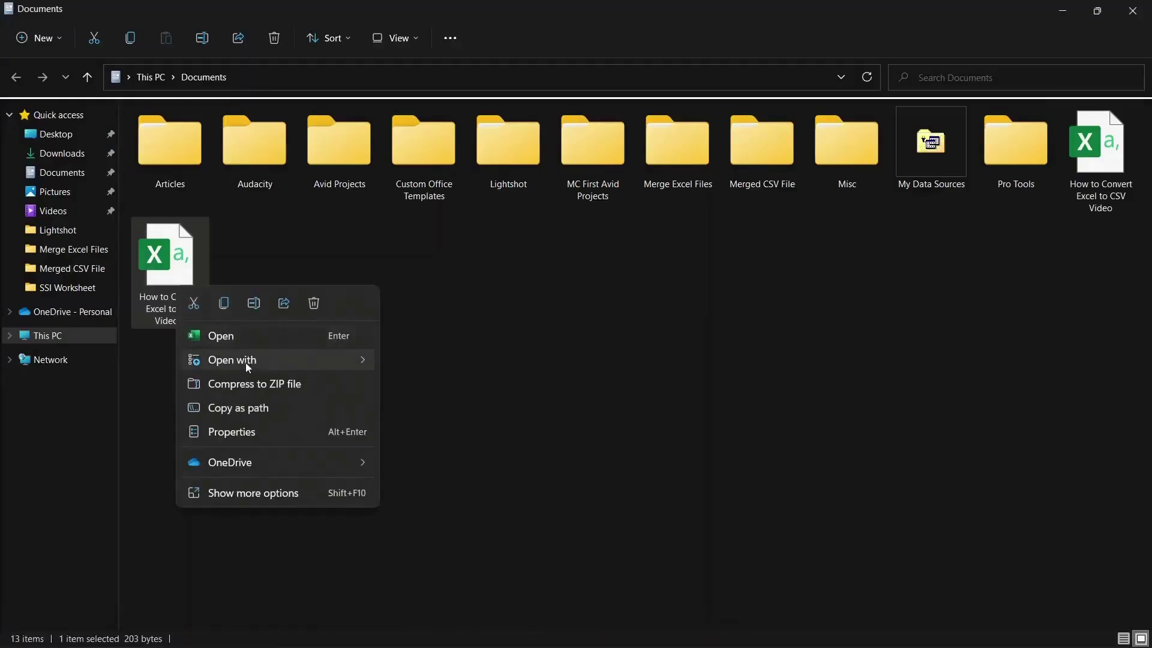
mouse_move(352, 368)
left_click(412, 385)
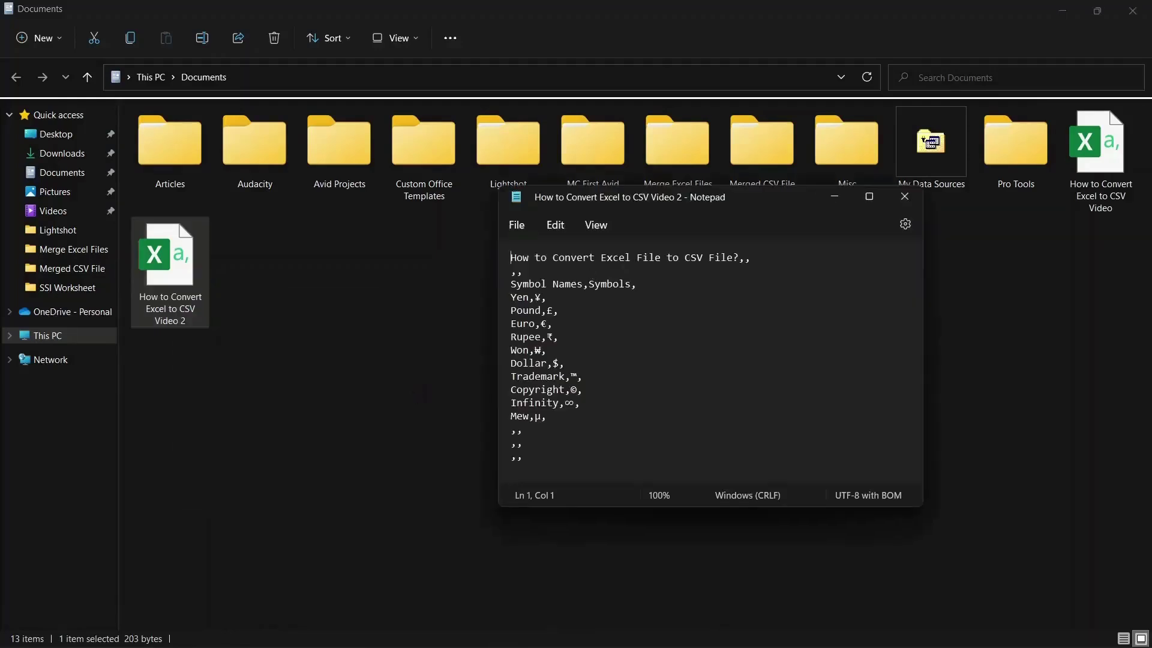
double_click(773, 196)
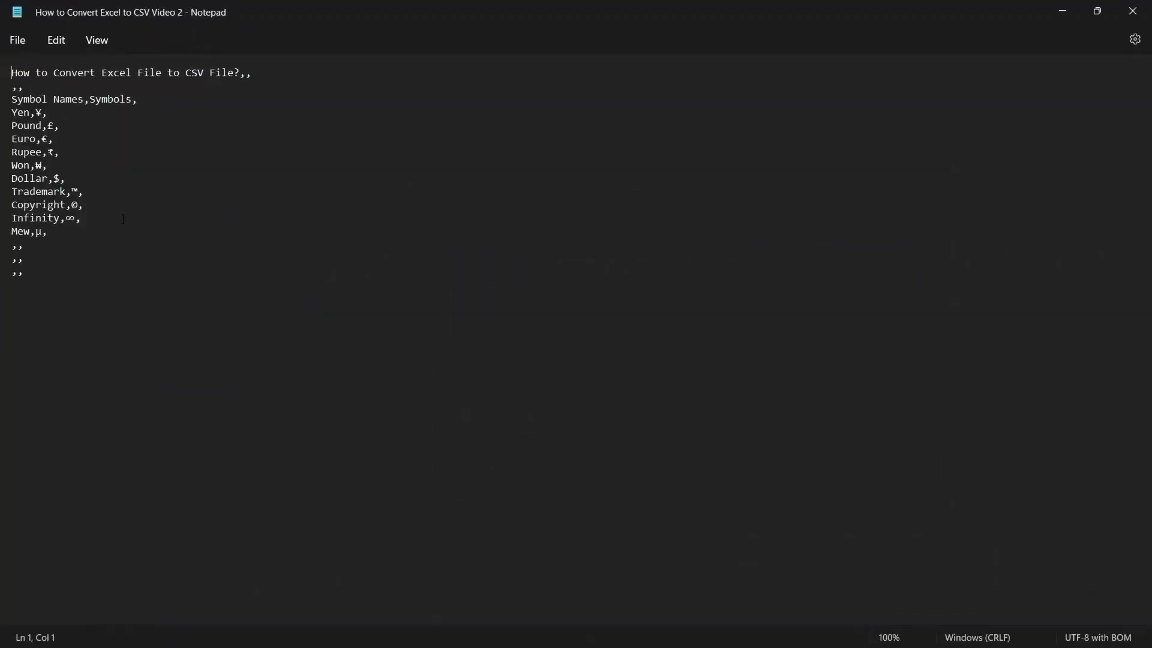